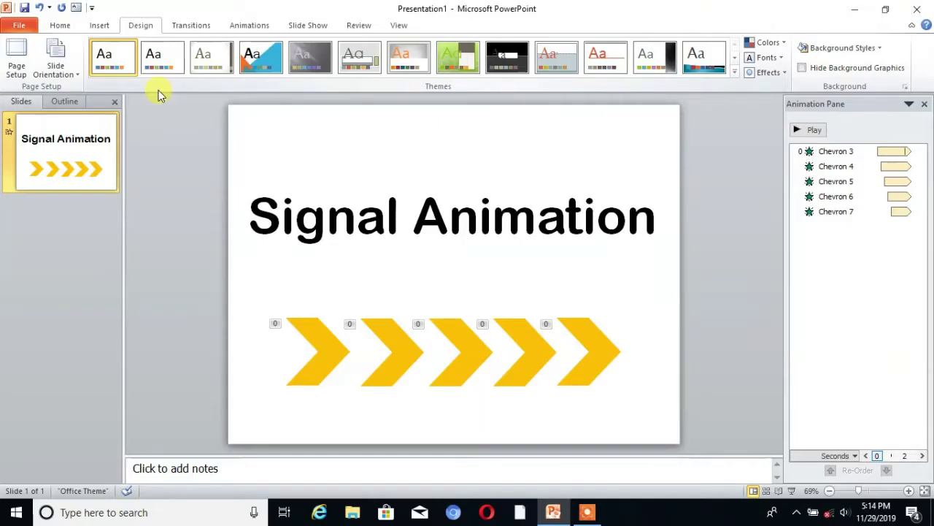
Step: Bring up the Home ribbon's commands for adding a new slide
click(61, 26)
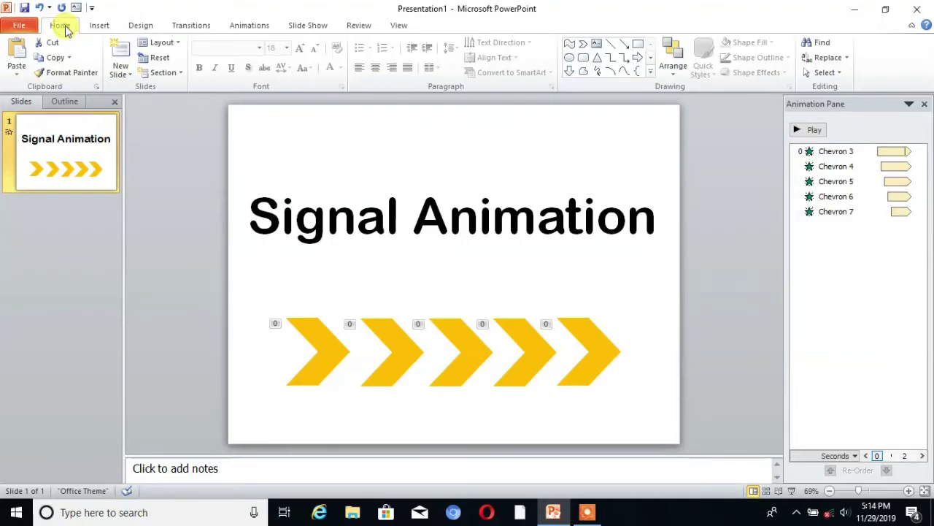
Step: Insert a blank slide 2 and draw a Chevron block arrow on its left side
click(123, 53)
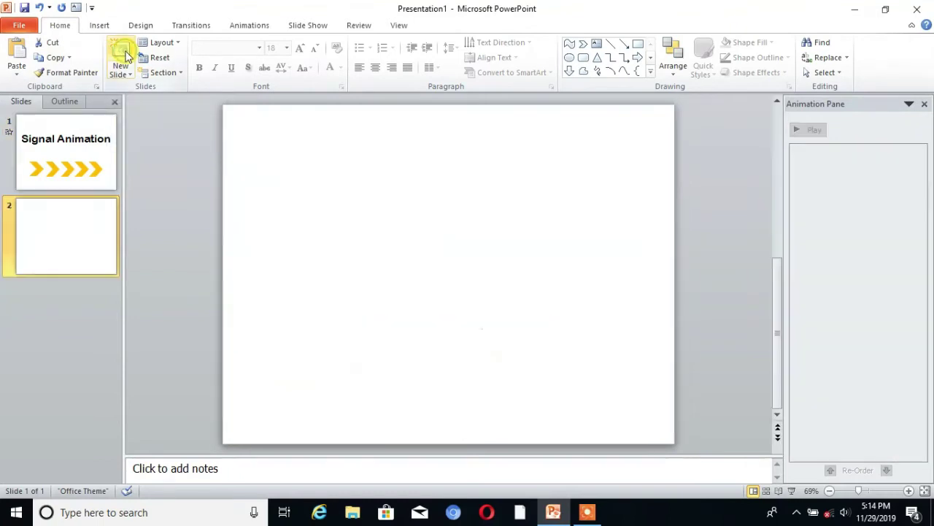
click(98, 25)
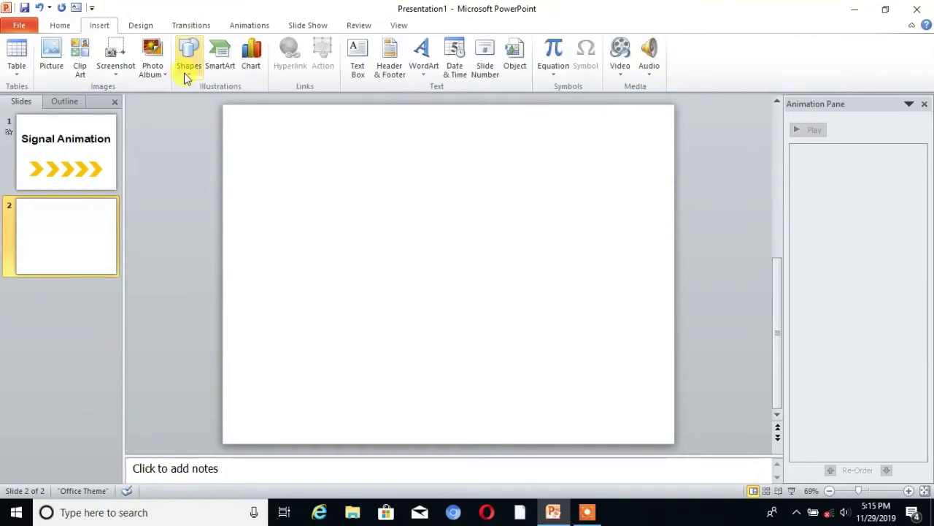
click(184, 72)
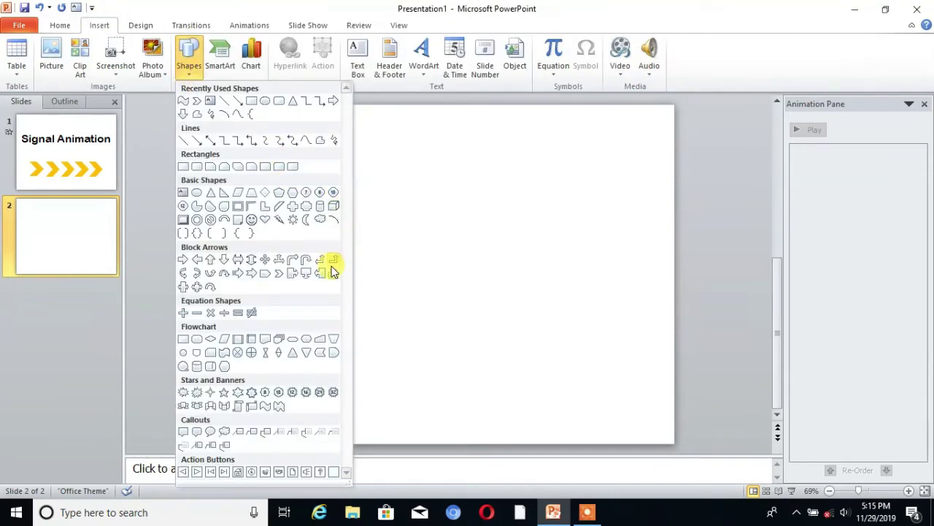
click(281, 276)
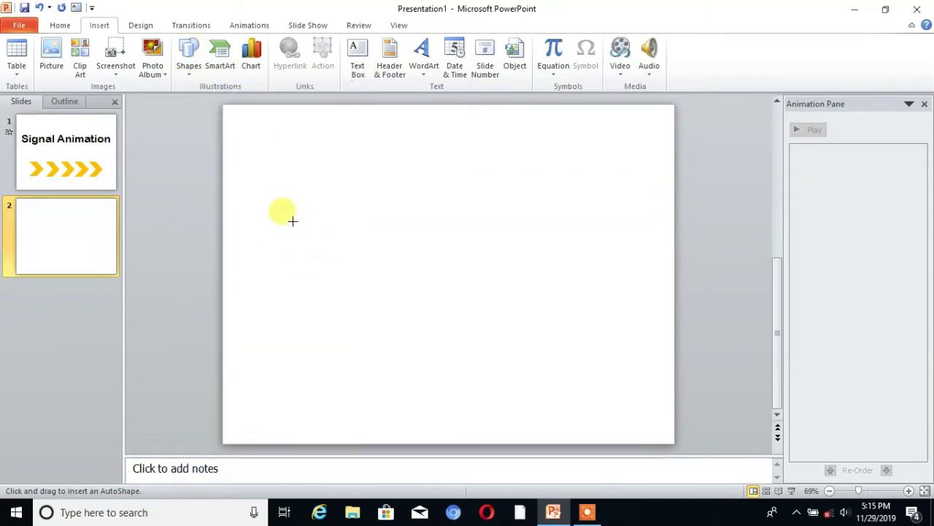
mouse_move(292, 220)
mouse_down()
mouse_move(357, 295)
mouse_move(322, 282)
mouse_up()
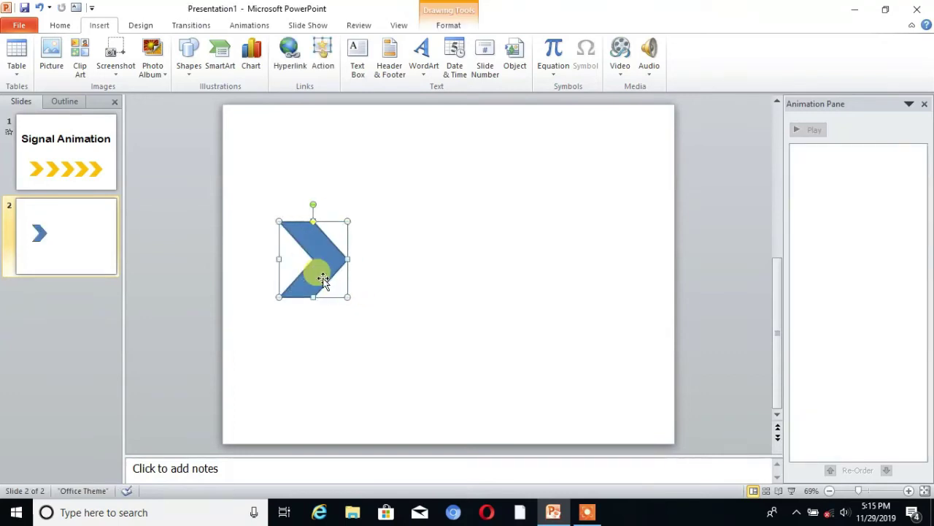
Step: Give the chevron a solid Yellow fill and set its outline to No Outline
click(442, 26)
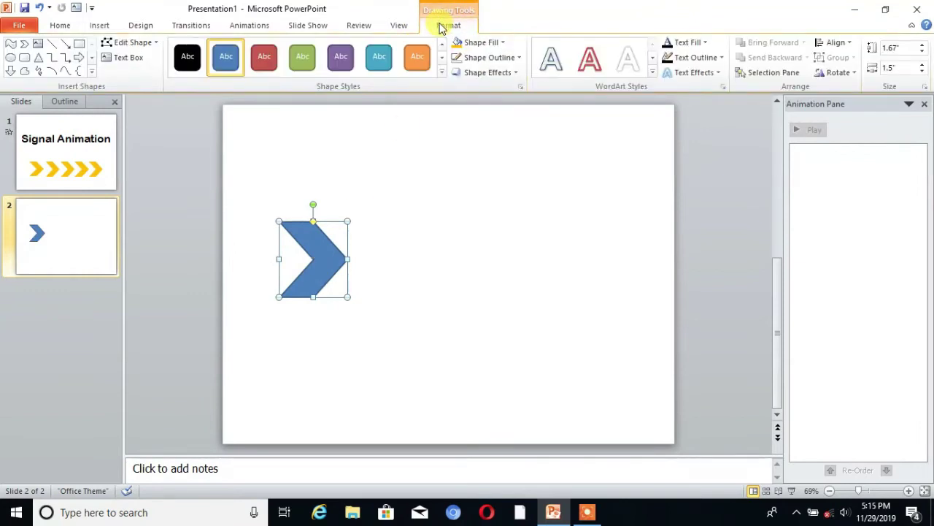
click(503, 43)
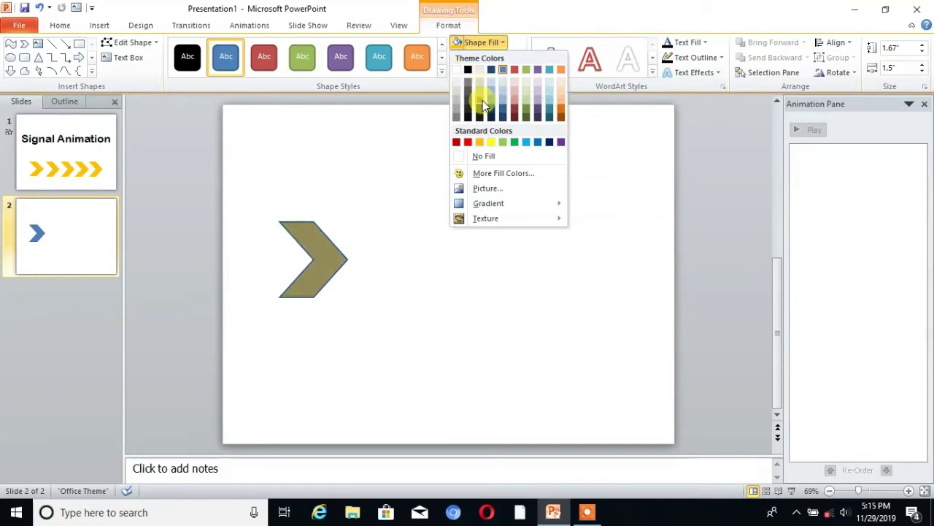
click(489, 141)
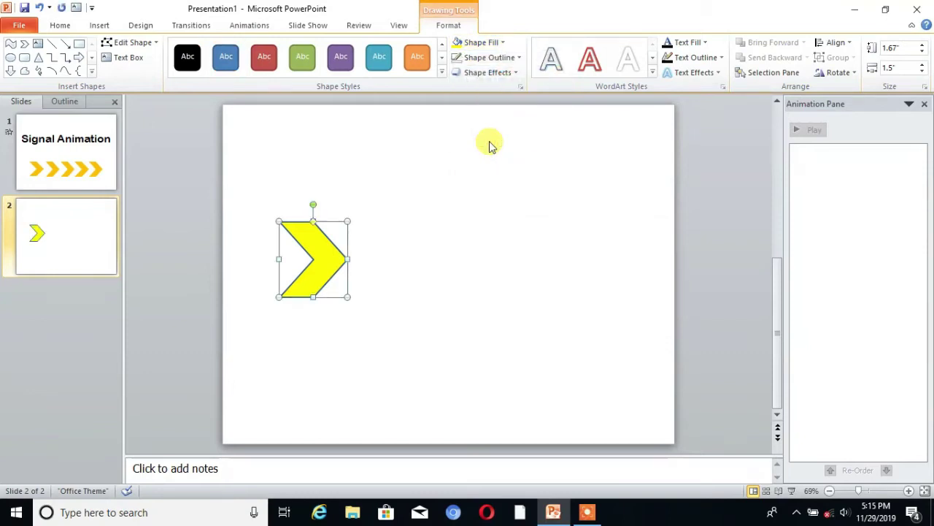
click(513, 61)
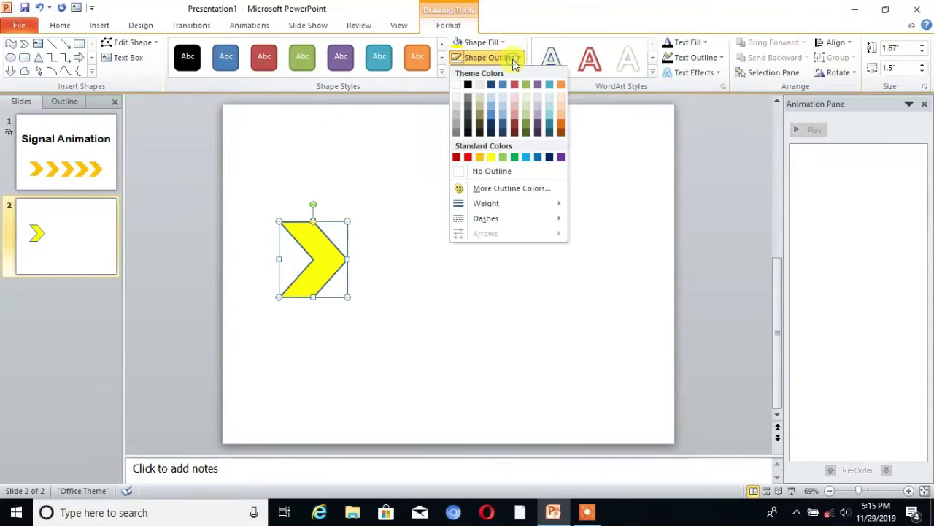
click(483, 175)
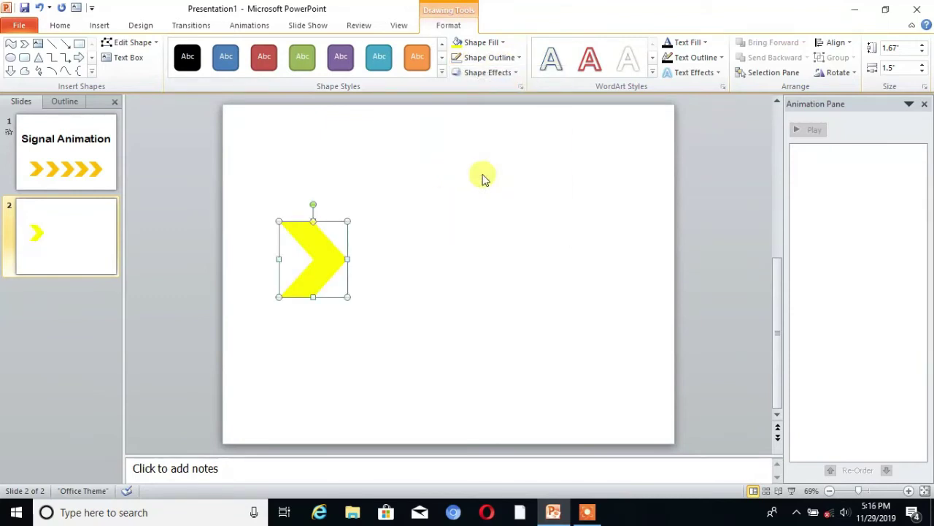
Step: Apply the bottom-right dark grey gradient from Background Styles
click(142, 27)
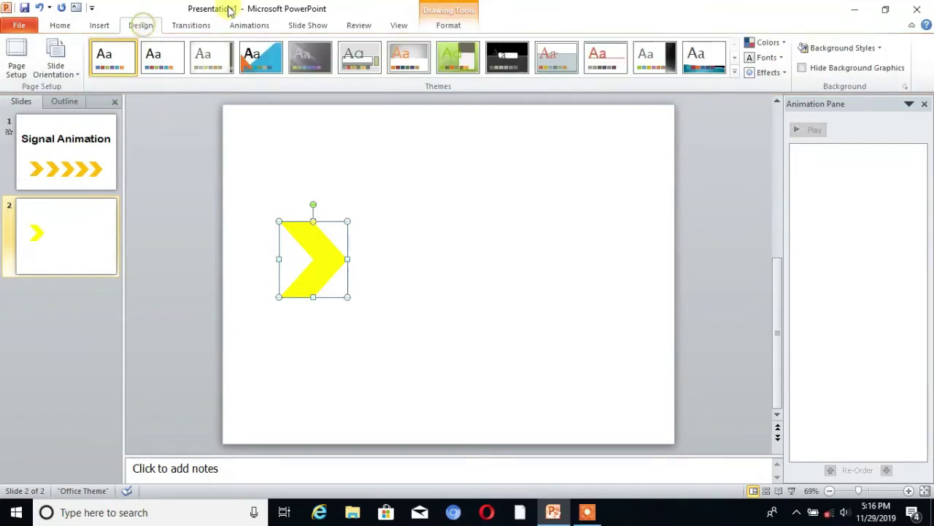
click(883, 48)
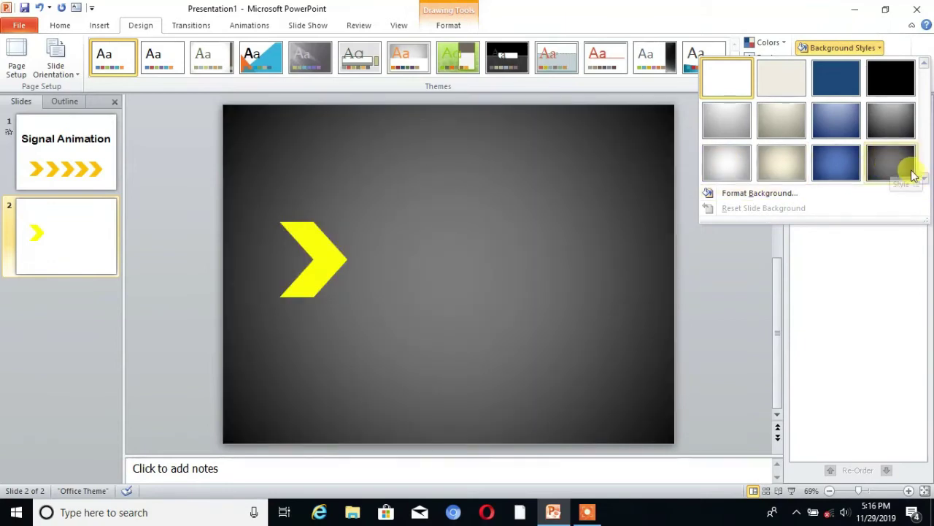
click(899, 164)
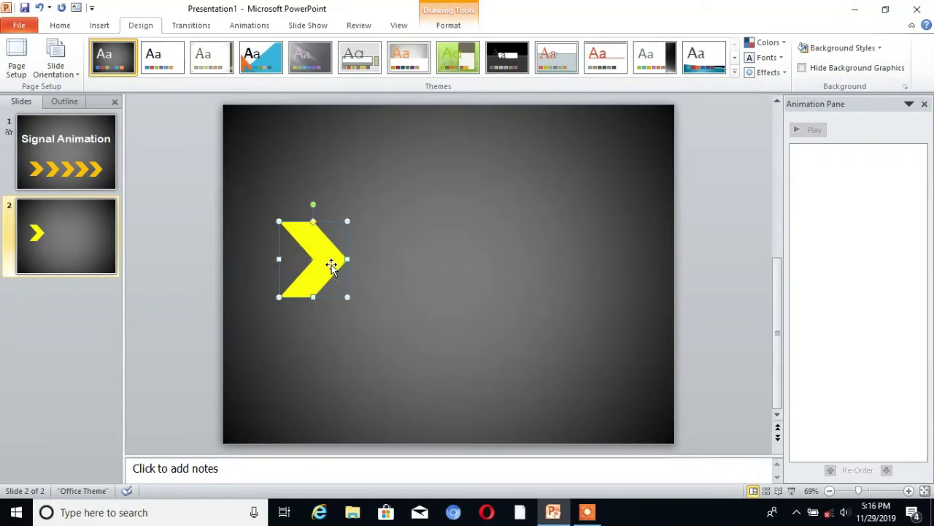
Step: Apply the Fade entrance animation to the chevron
click(248, 25)
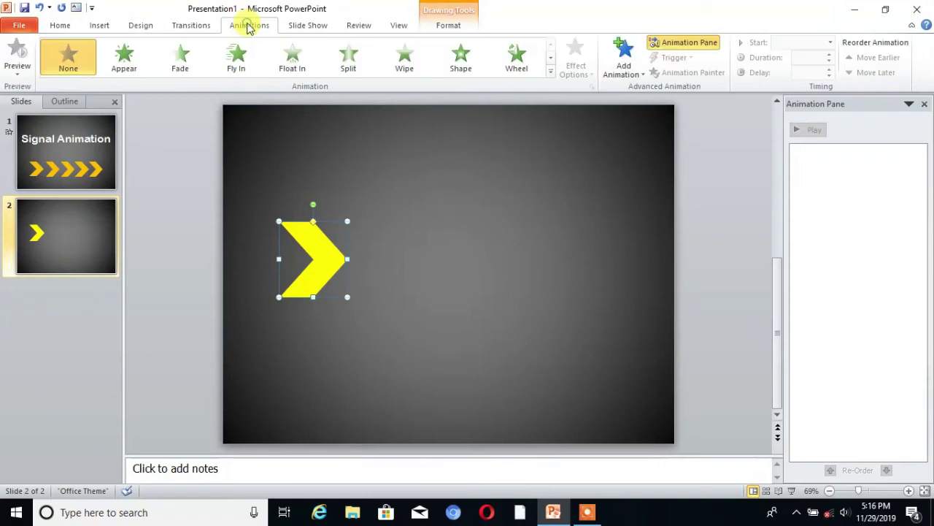
click(642, 77)
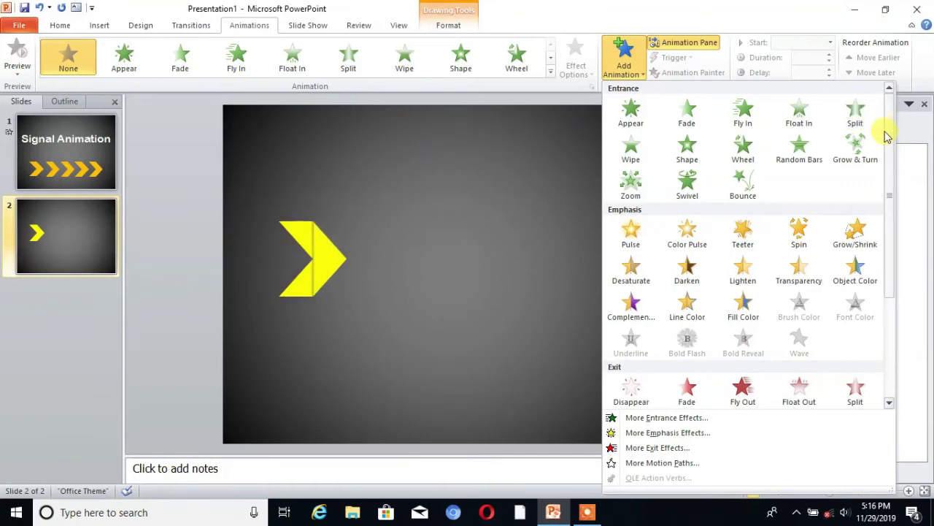
drag(892, 137, 889, 161)
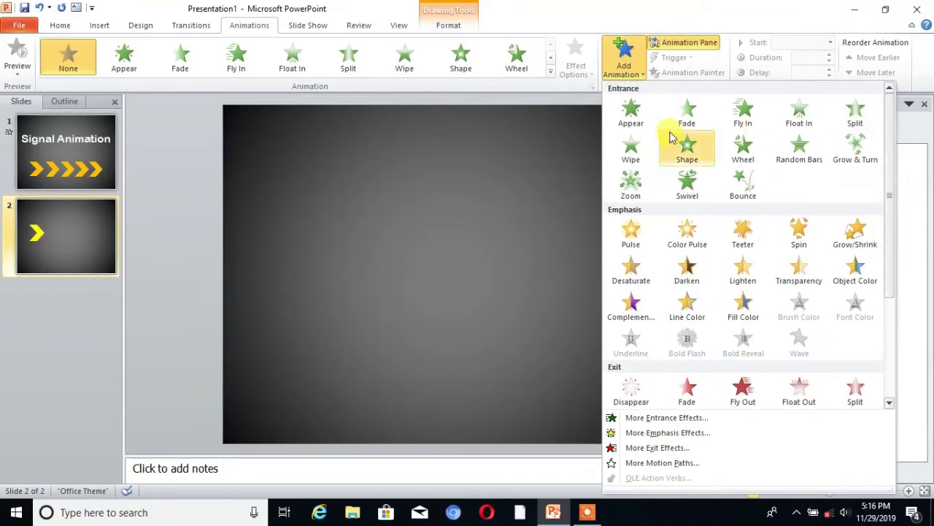
click(688, 113)
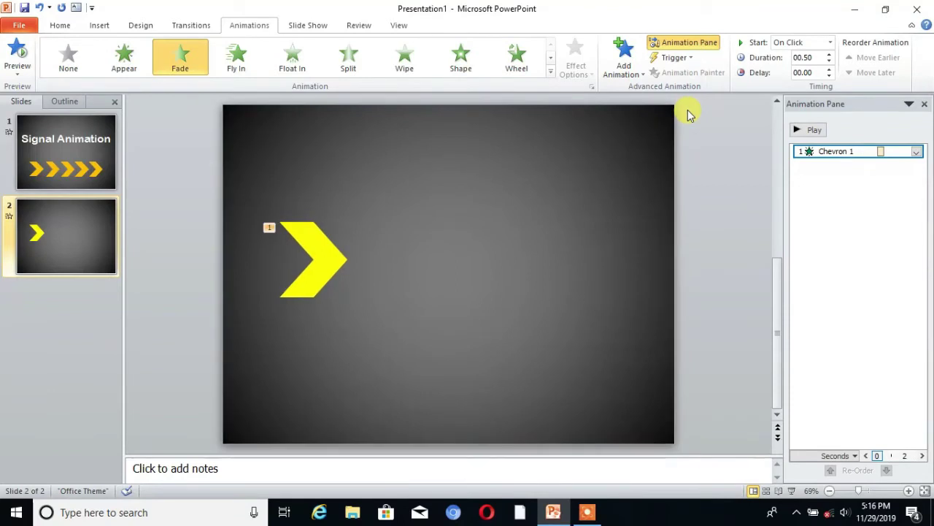
Step: Set the fade to start With Previous with a 2.0-second duration, and preview it
click(830, 44)
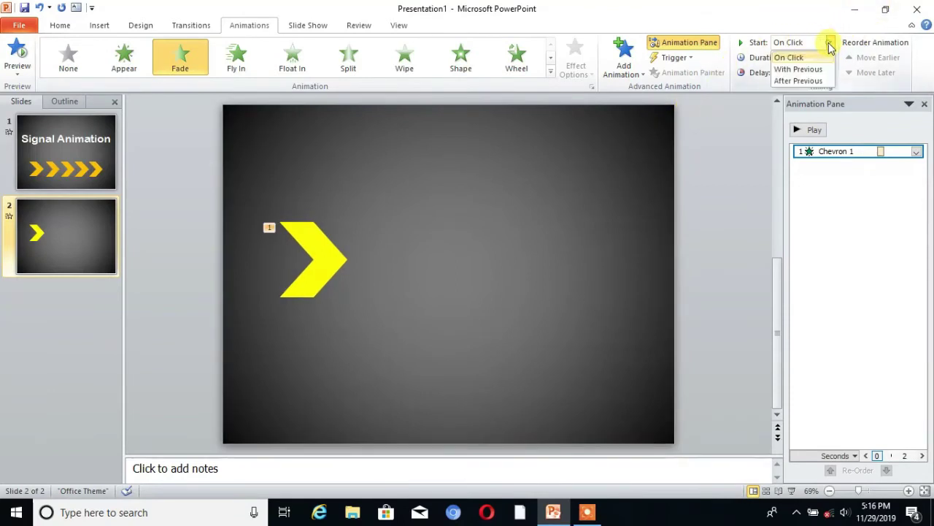
click(786, 69)
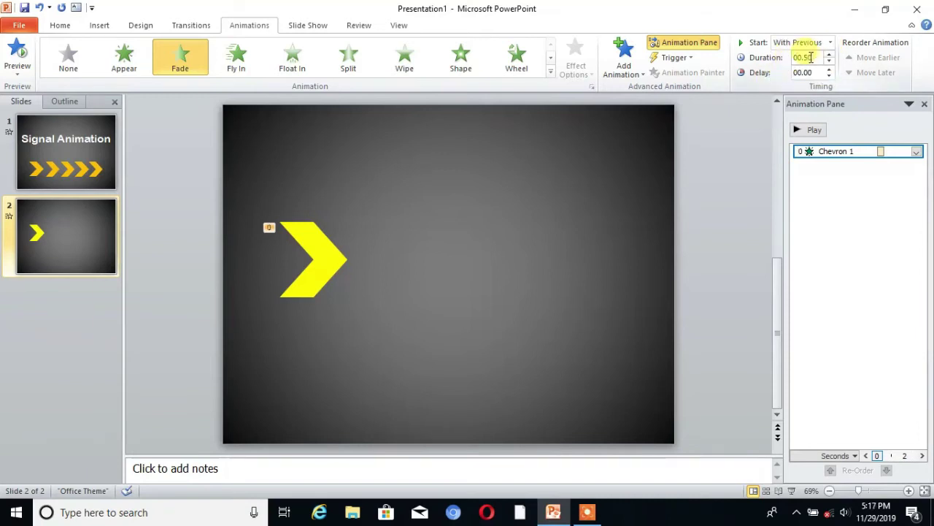
click(810, 58)
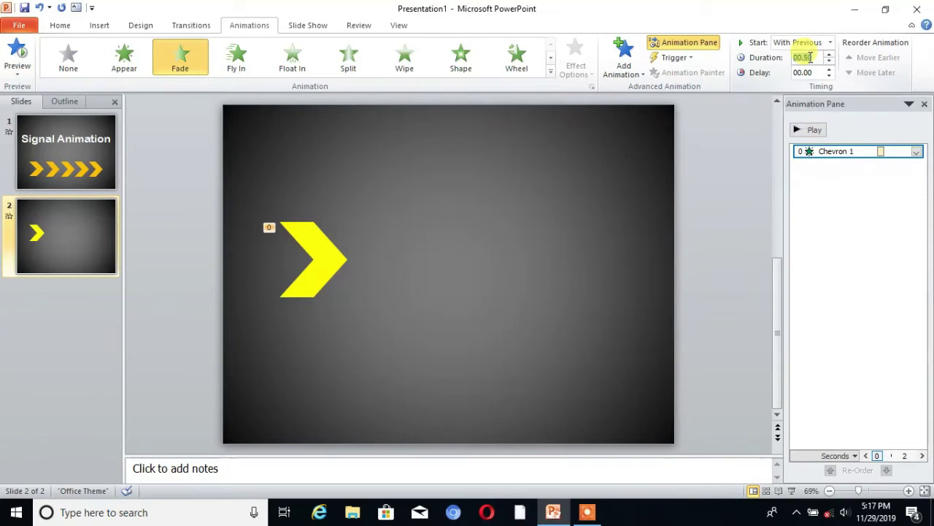
text(2.0)
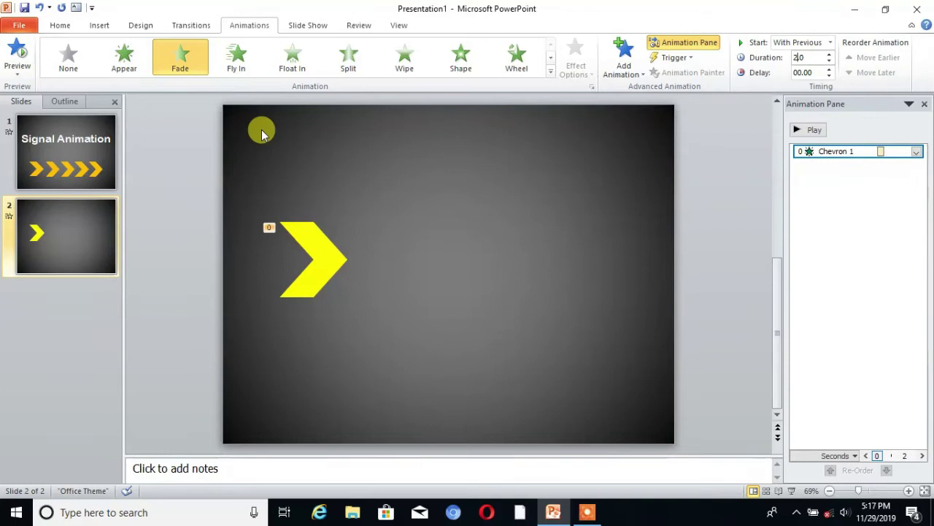
click(20, 55)
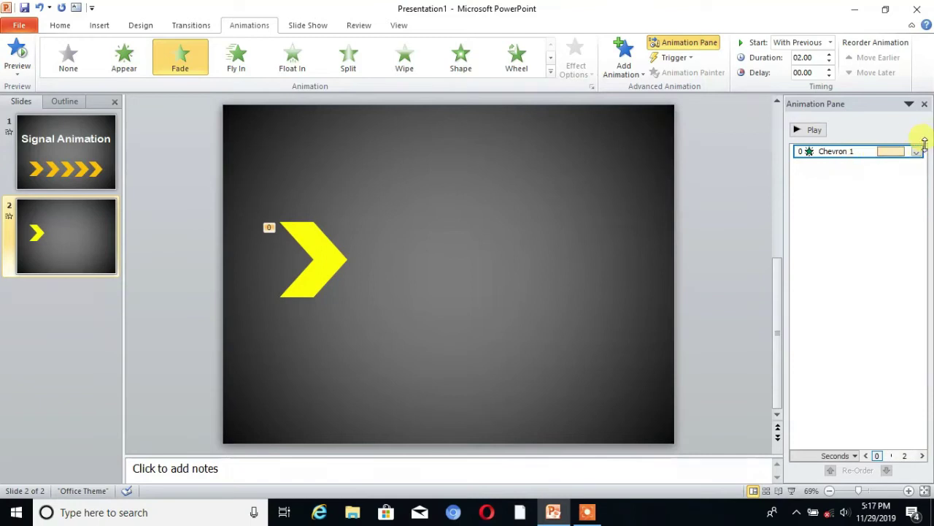
click(917, 152)
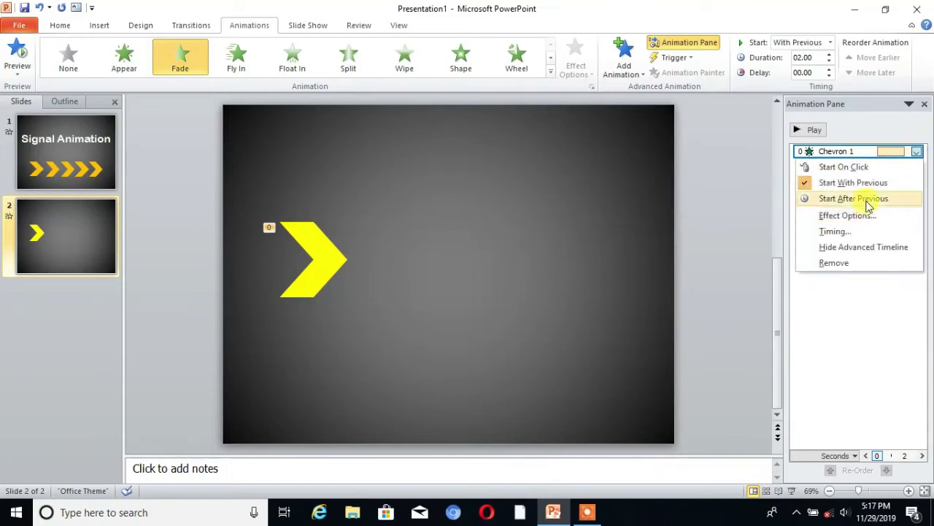
Step: In the fade's Effect Options timing, set Repeat to Until End of Slide
click(858, 217)
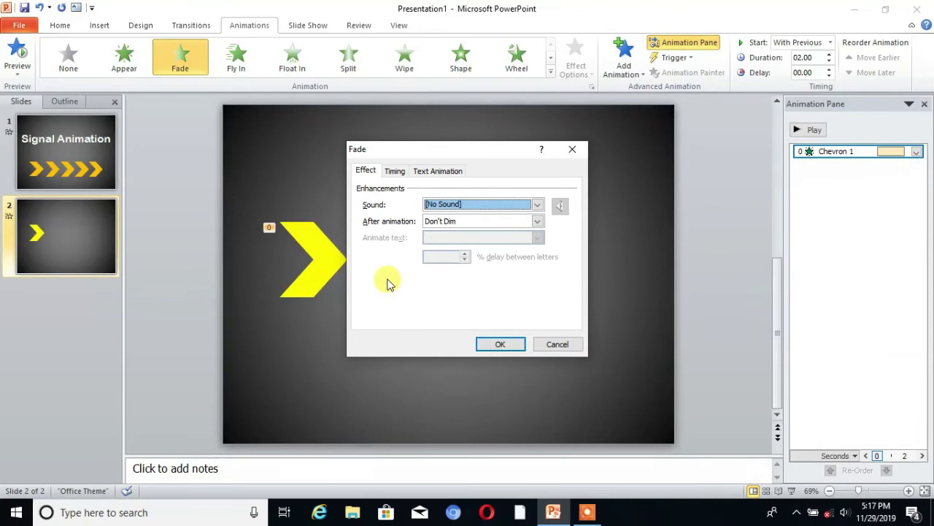
click(394, 173)
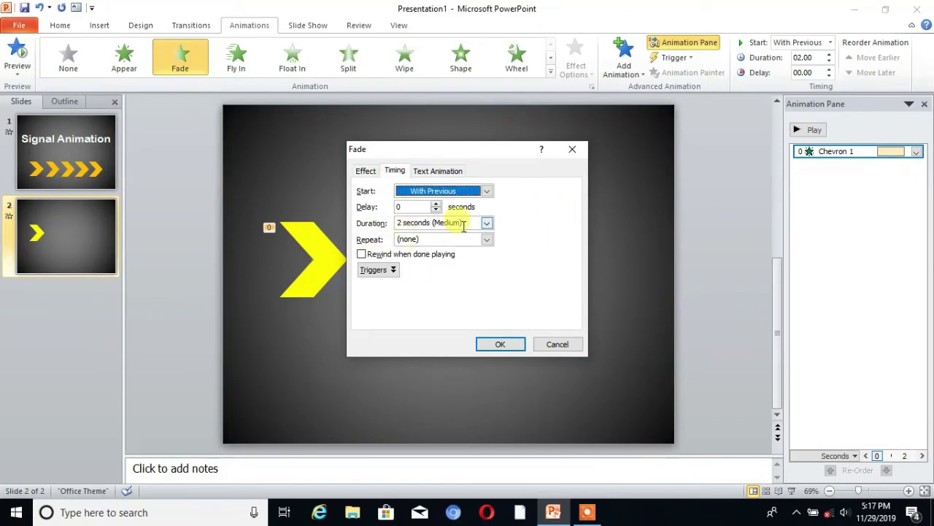
click(487, 240)
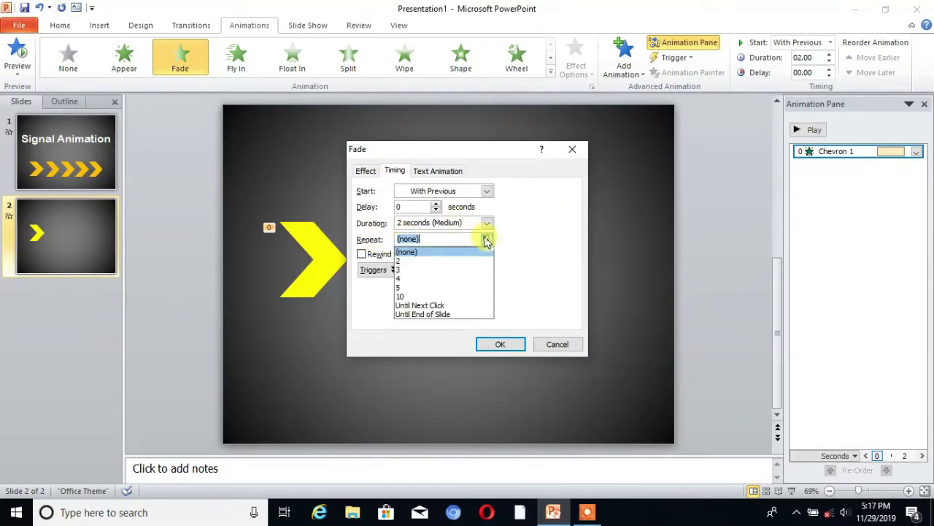
click(419, 315)
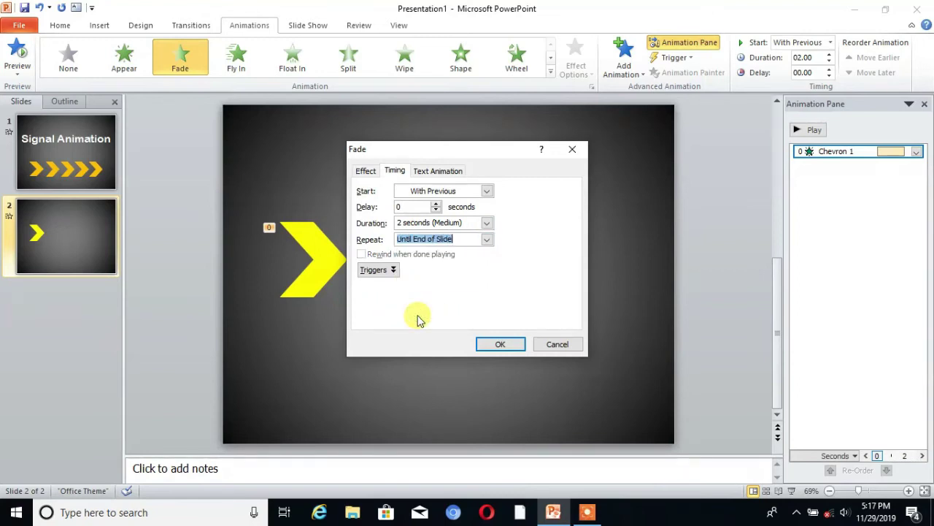
click(501, 344)
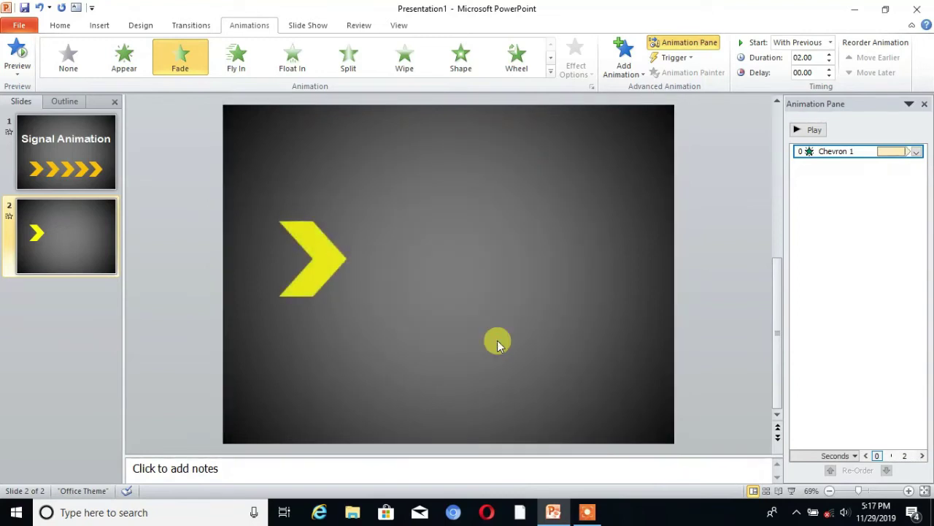
Step: Stop the preview, select the chevron and duplicate it with Ctrl+D
click(293, 265)
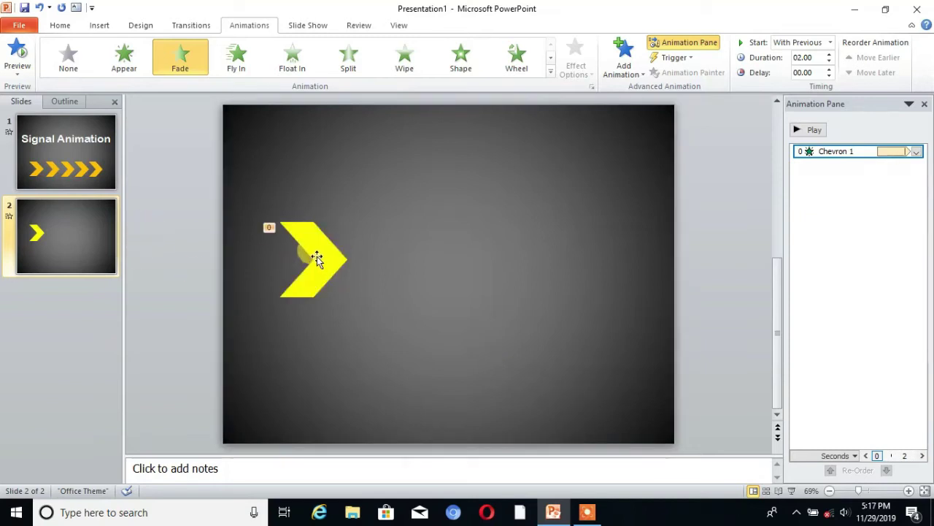
click(317, 256)
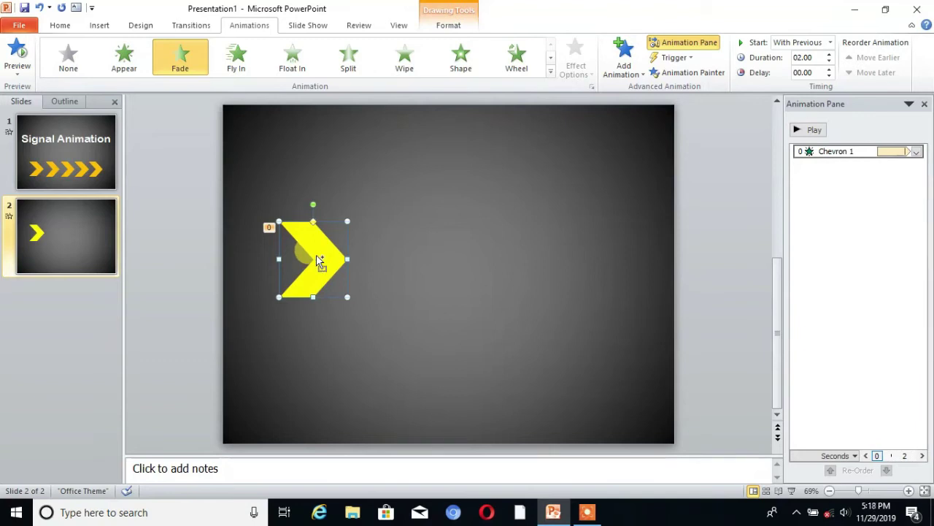
key(ctrl+d)
key(ctrl+d)
key(ctrl+d)
key(ctrl+d)
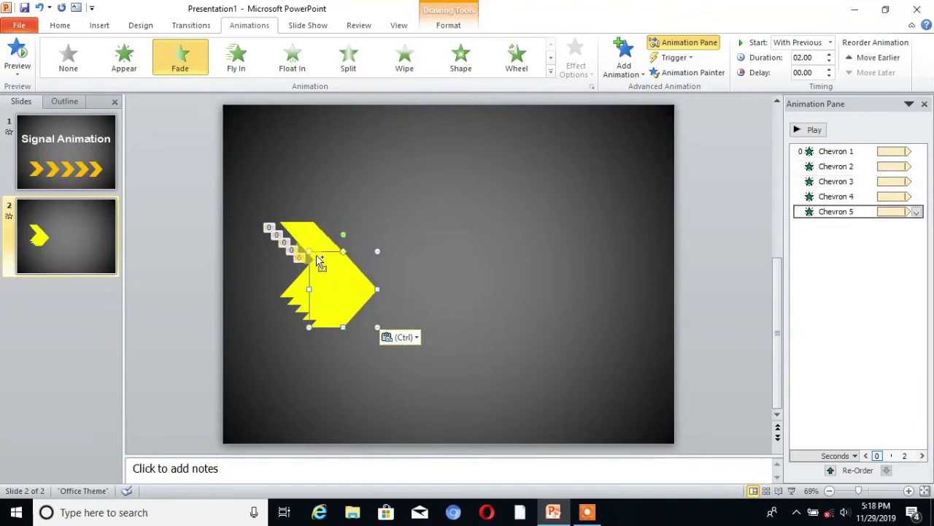
key(ctrl+d)
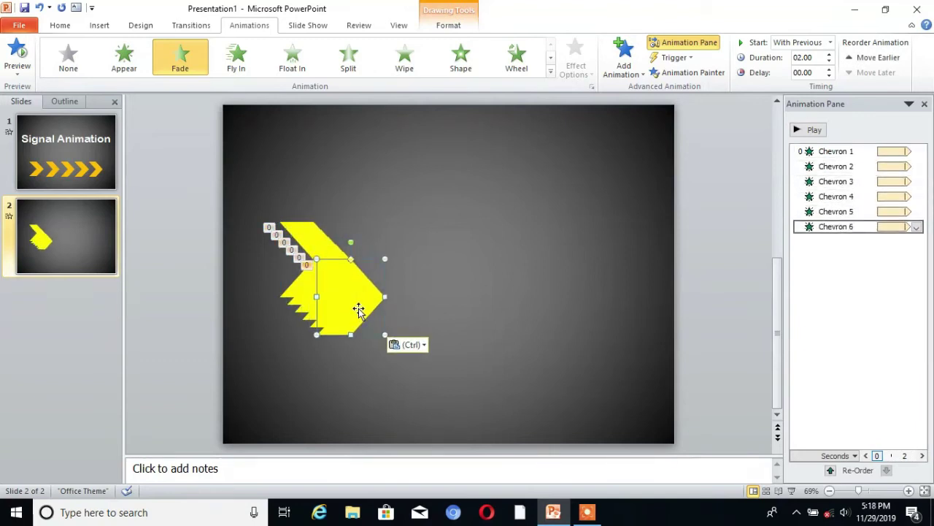
Step: Drag Chevrons 6, 5, 4, 3 and 2 out of the stack to spread them across the slide
drag(358, 310, 589, 275)
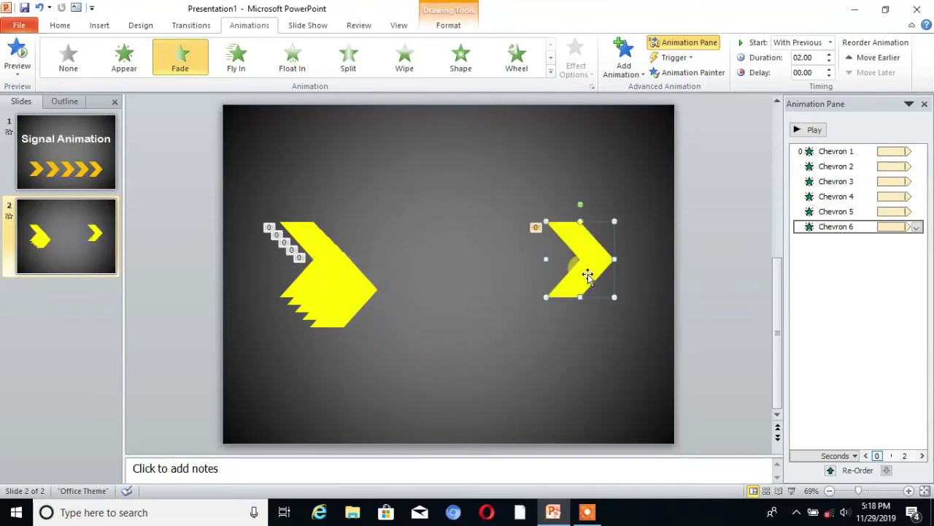
drag(346, 277, 492, 255)
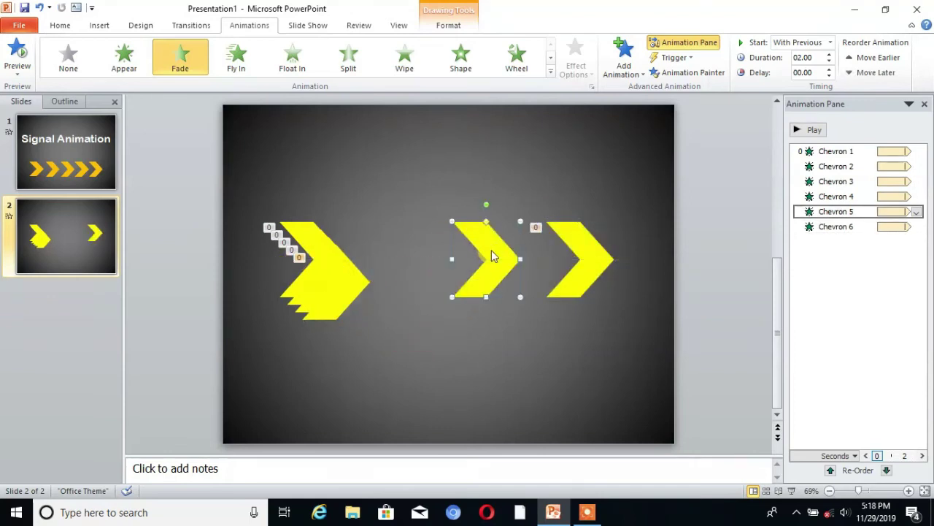
drag(320, 278, 429, 381)
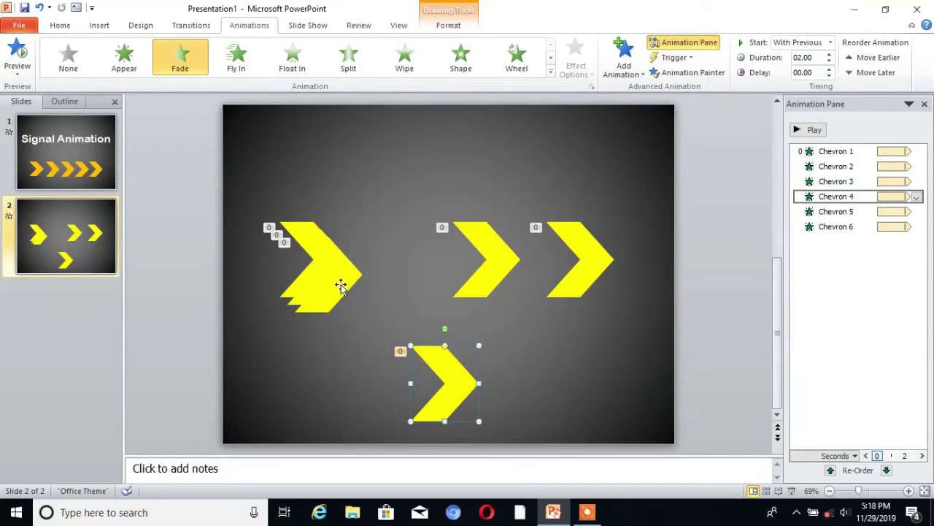
drag(341, 285, 394, 316)
drag(334, 273, 355, 334)
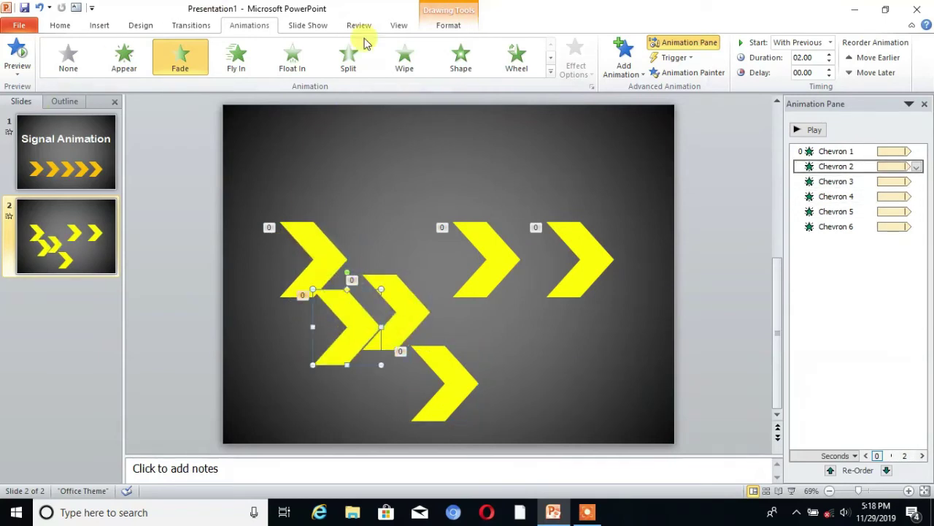
Step: Turn on the alignment guides and line Chevrons 5, 6 and 4 up along the centre guide
click(399, 27)
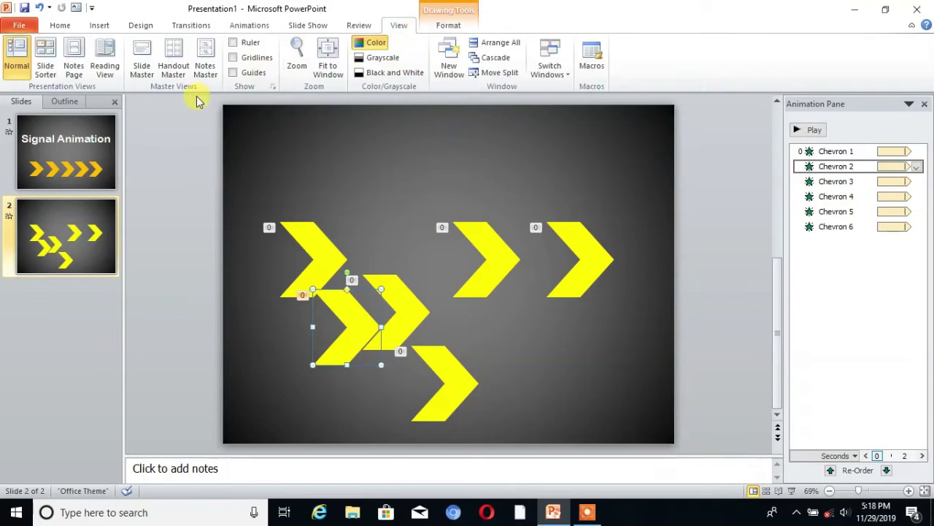
click(233, 73)
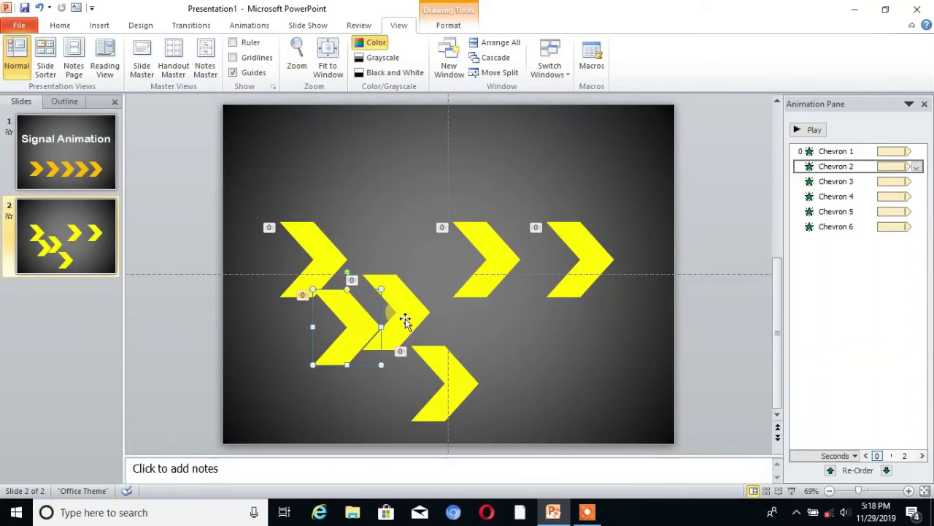
drag(494, 246, 455, 268)
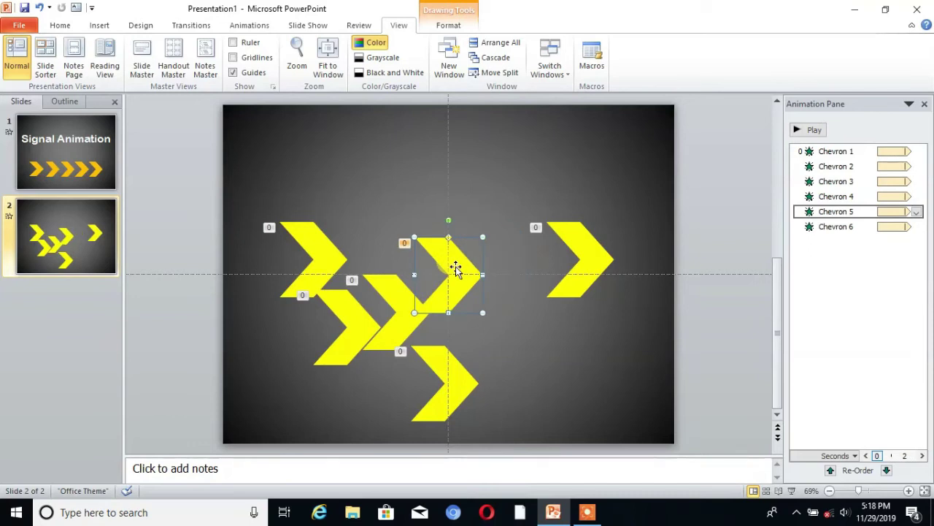
click(598, 254)
drag(597, 254, 532, 276)
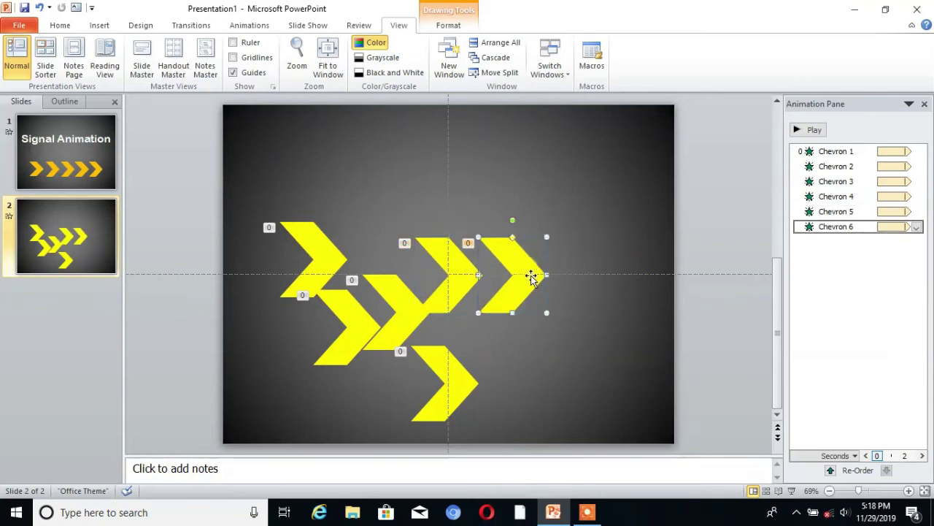
drag(445, 391, 597, 275)
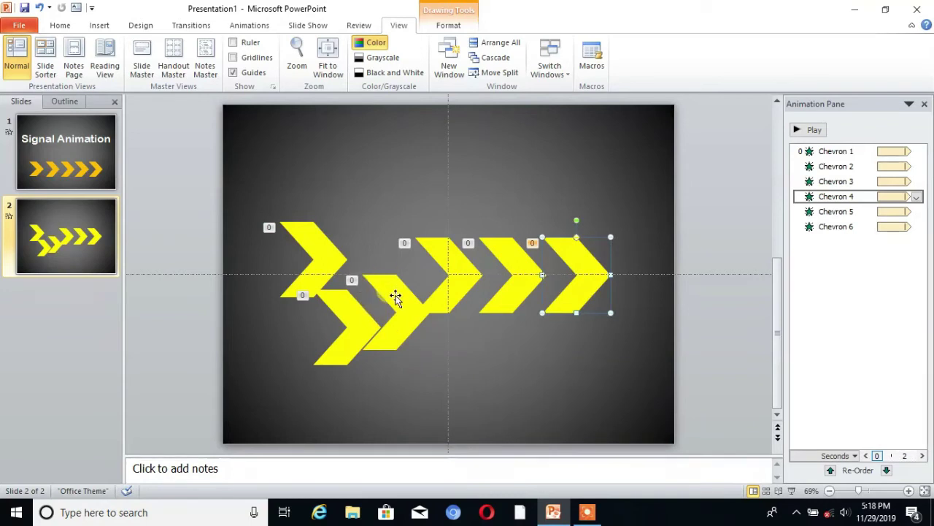
Step: Move Chevrons 3, 2 and 1 into place at the left part of the row
drag(394, 296, 386, 259)
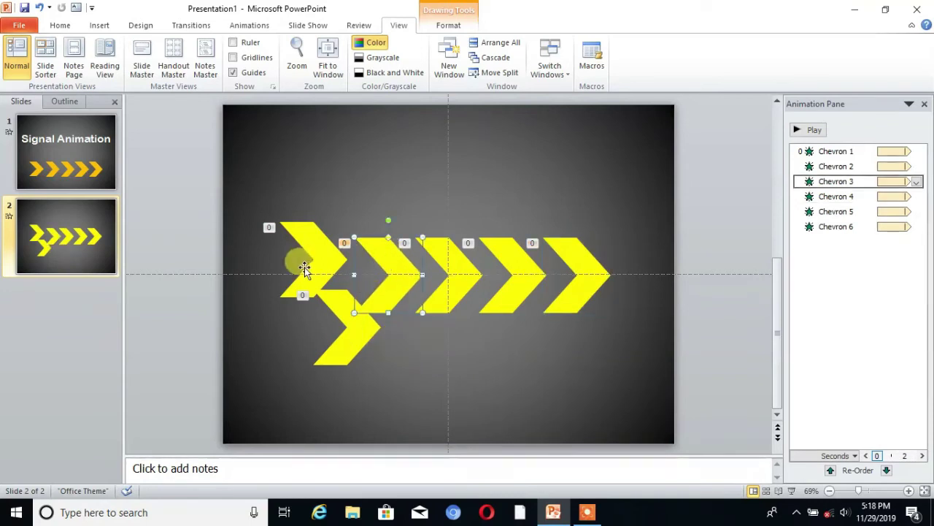
drag(324, 246, 297, 300)
drag(353, 318, 333, 267)
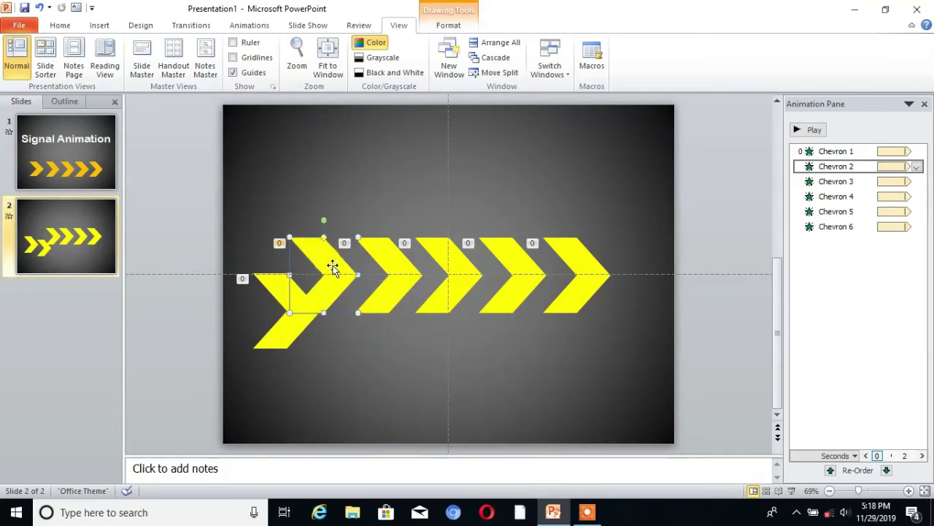
click(269, 322)
drag(269, 322, 264, 303)
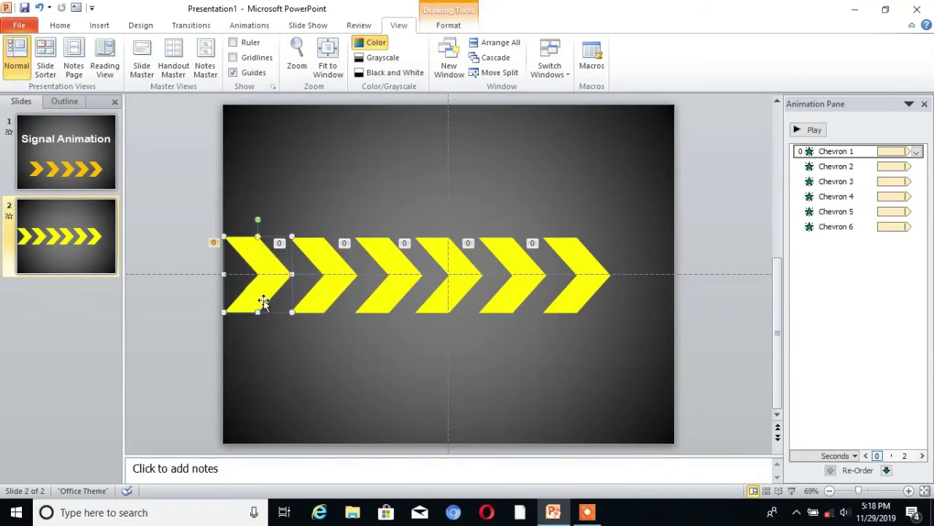
Step: Paste a seventh chevron and place it at the right end of the row
key(ctrl+v)
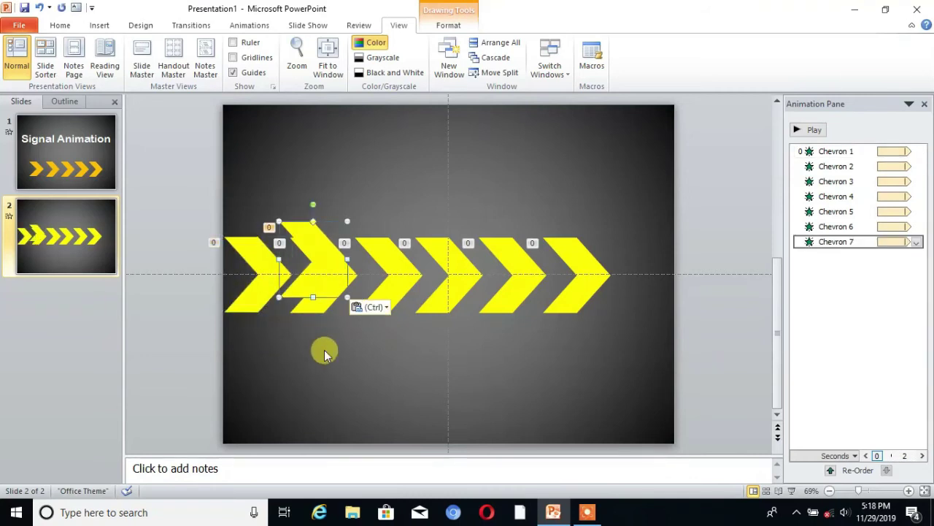
drag(319, 275, 479, 352)
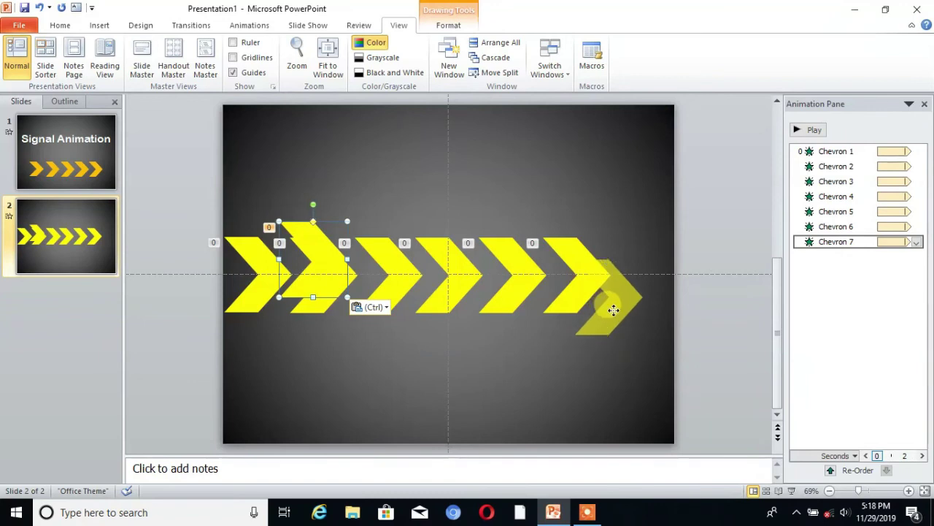
drag(613, 310, 640, 292)
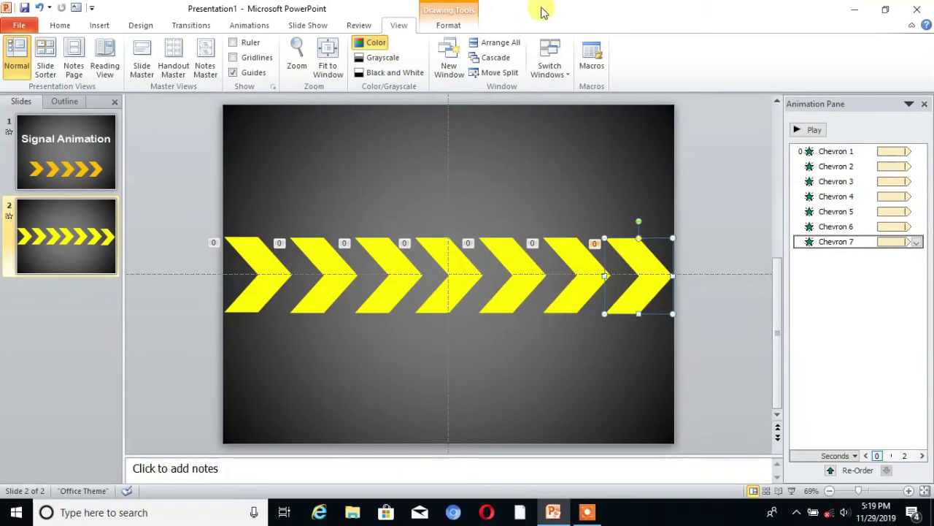
Step: Set fade delays of 0.25, 0.50 and 0.75 seconds on the second, third and fourth chevrons
click(250, 25)
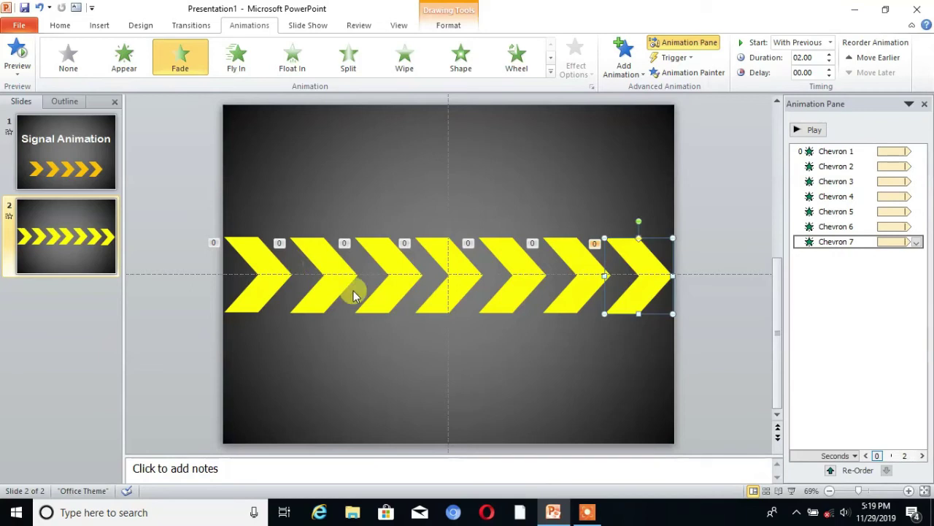
click(319, 270)
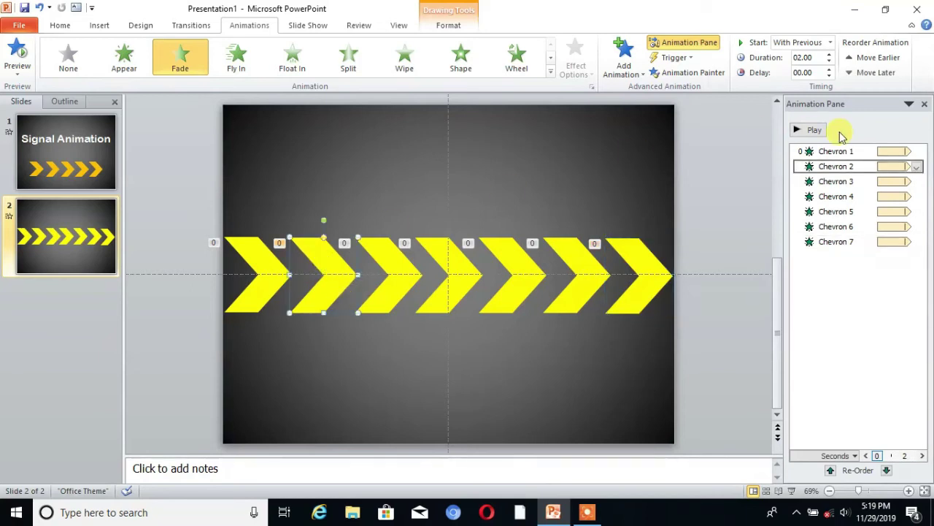
click(830, 69)
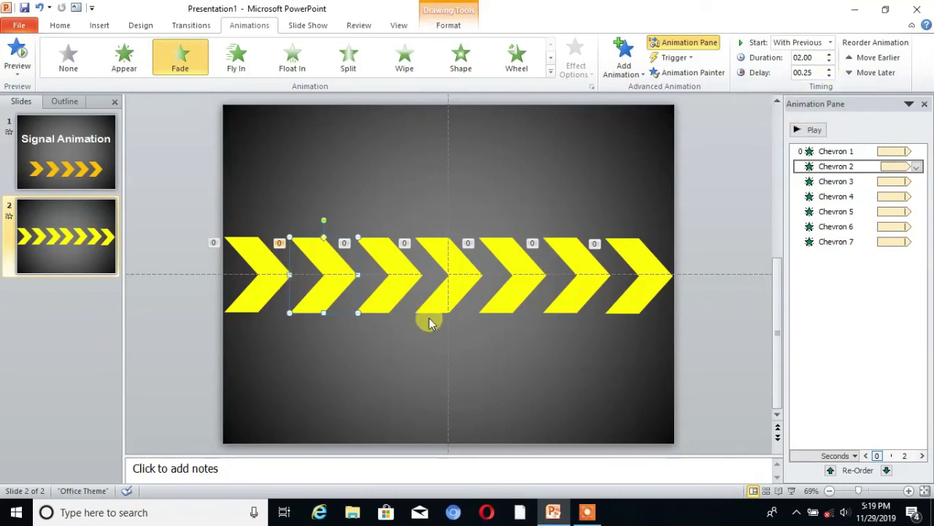
click(391, 271)
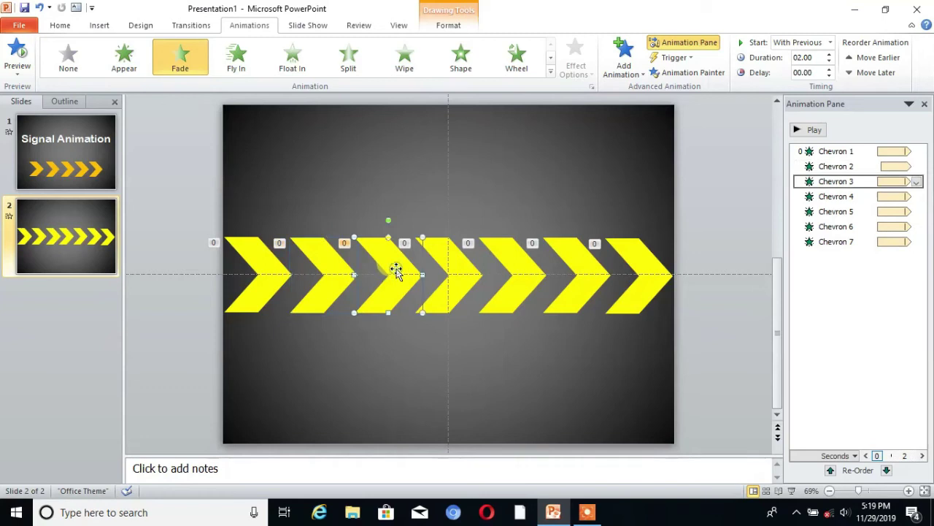
click(829, 68)
click(829, 68)
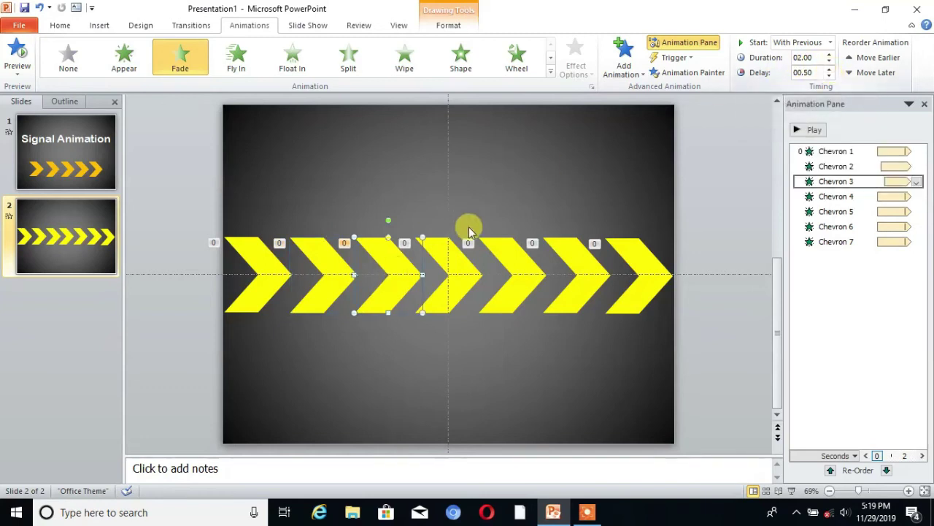
click(453, 264)
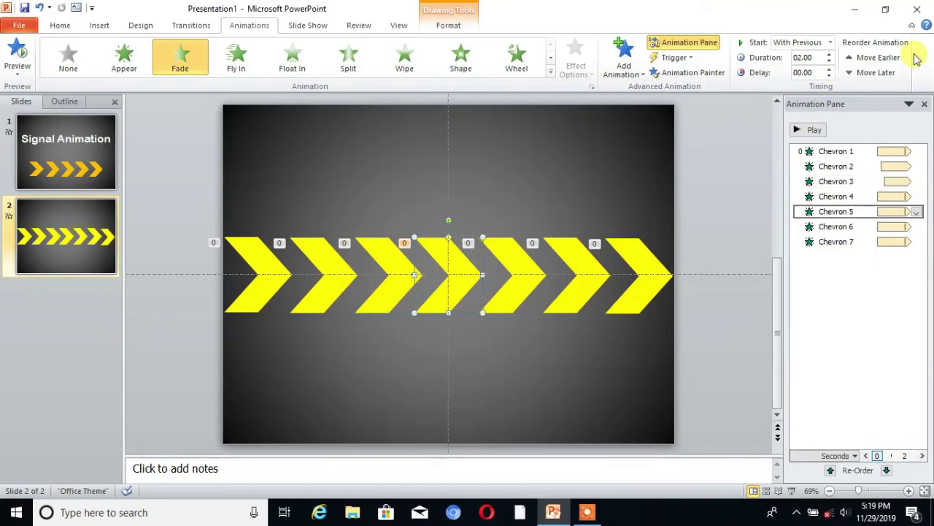
click(829, 69)
click(829, 68)
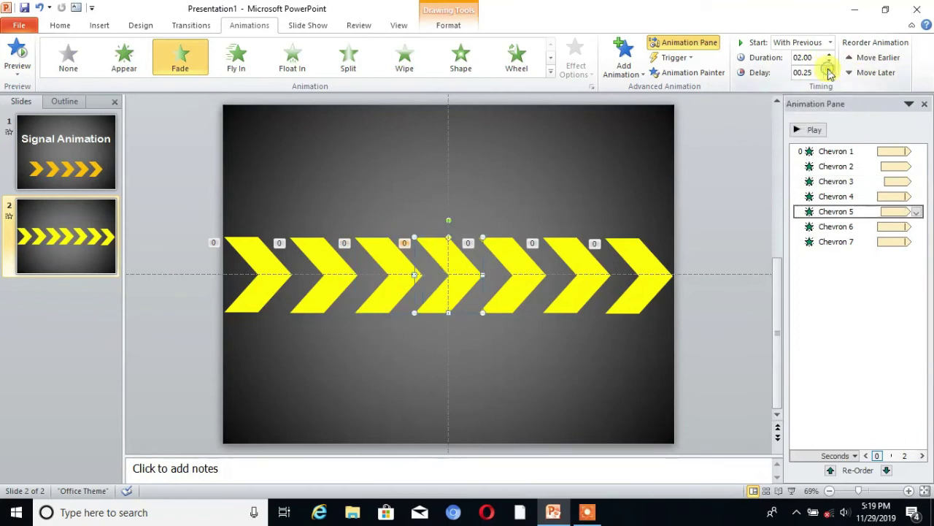
click(830, 68)
click(829, 69)
click(829, 76)
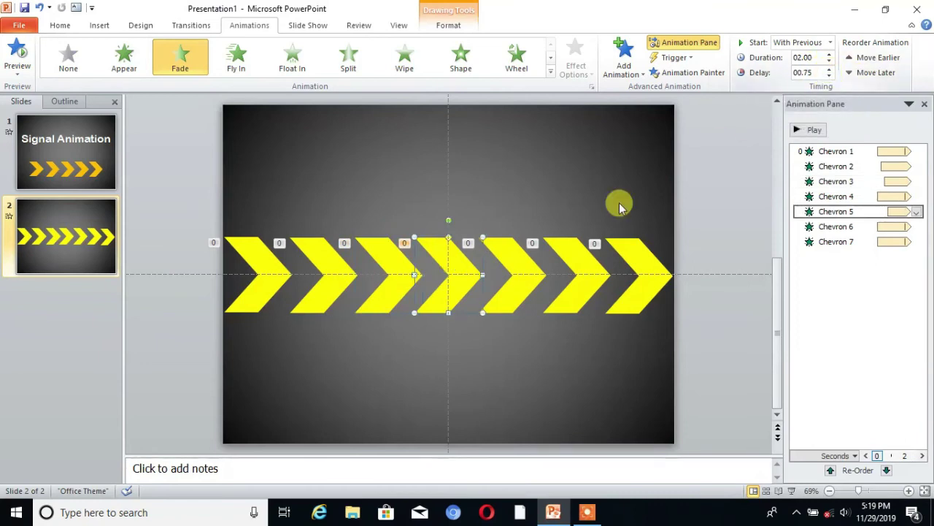
Step: Set fade delays of 1.00, 1.25 and 1.50 seconds on the fifth, sixth and last chevrons
click(517, 260)
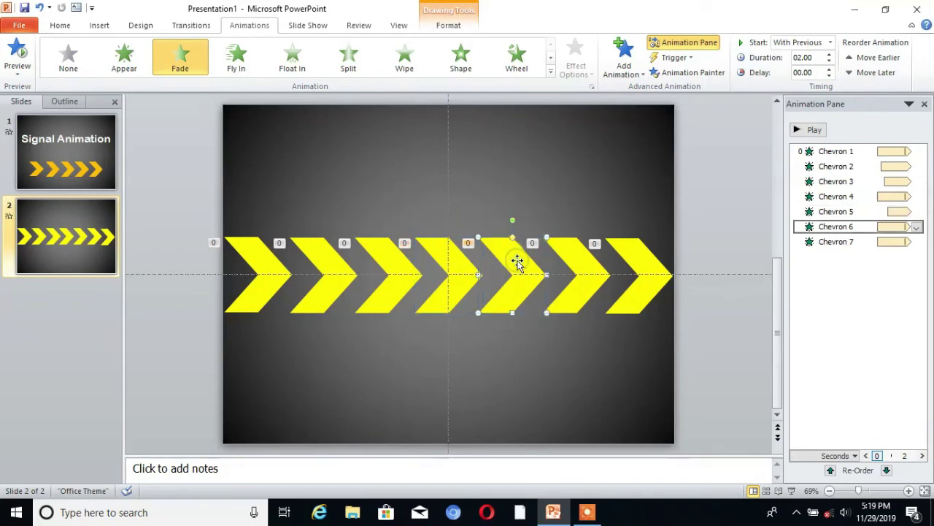
click(829, 69)
click(829, 68)
click(830, 69)
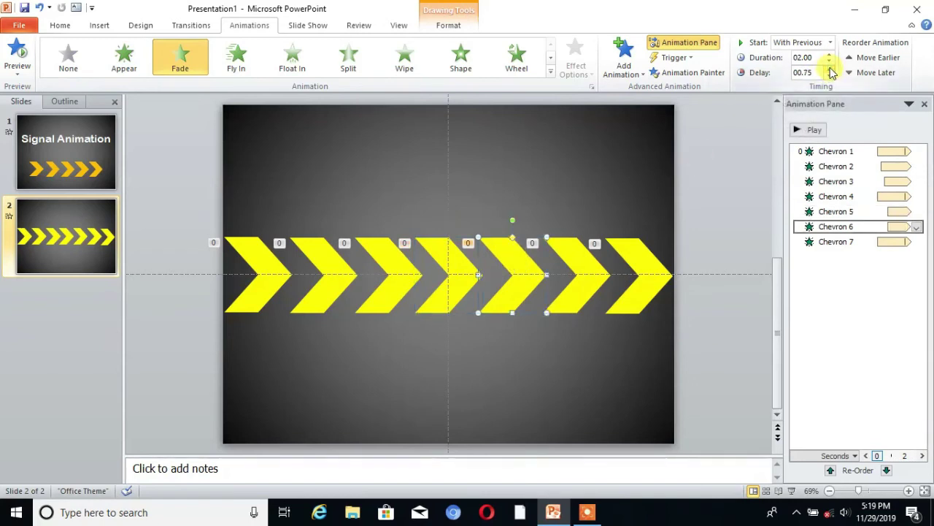
click(829, 69)
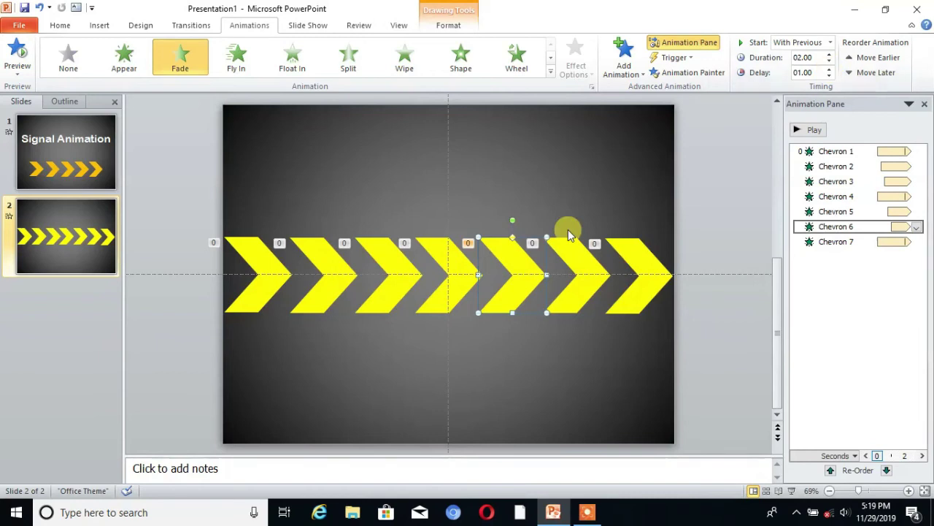
click(578, 289)
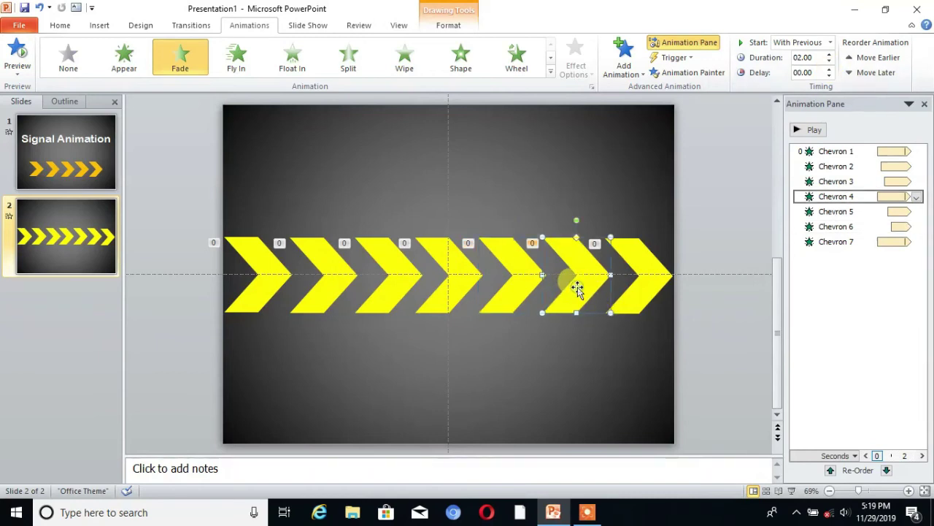
click(829, 68)
click(828, 68)
click(829, 68)
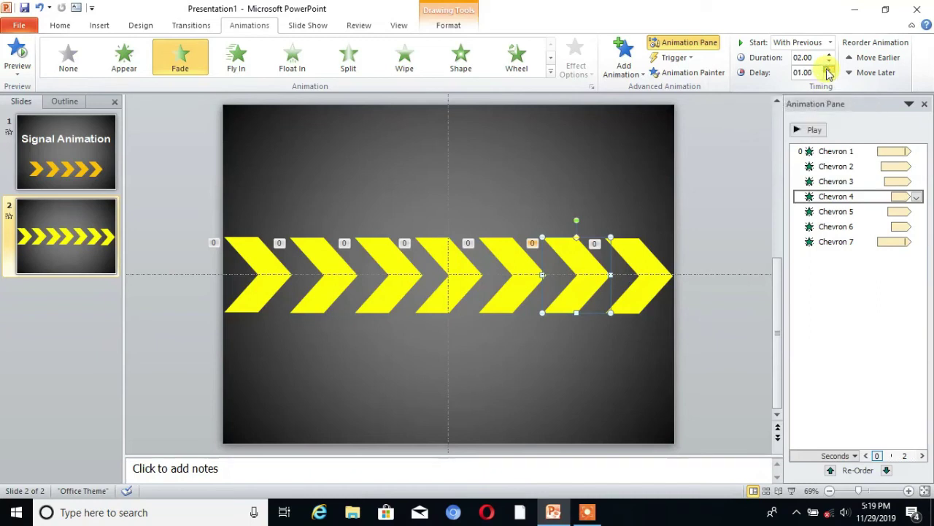
click(828, 68)
click(828, 67)
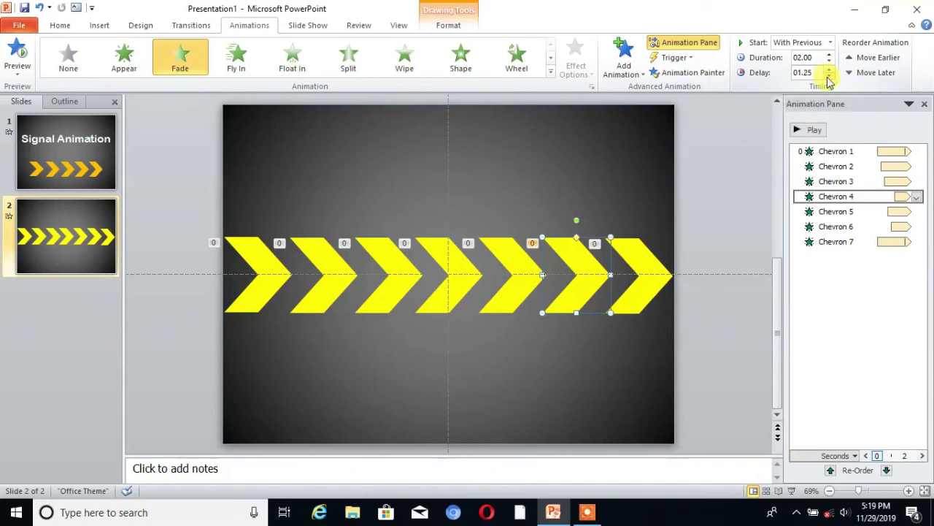
click(638, 263)
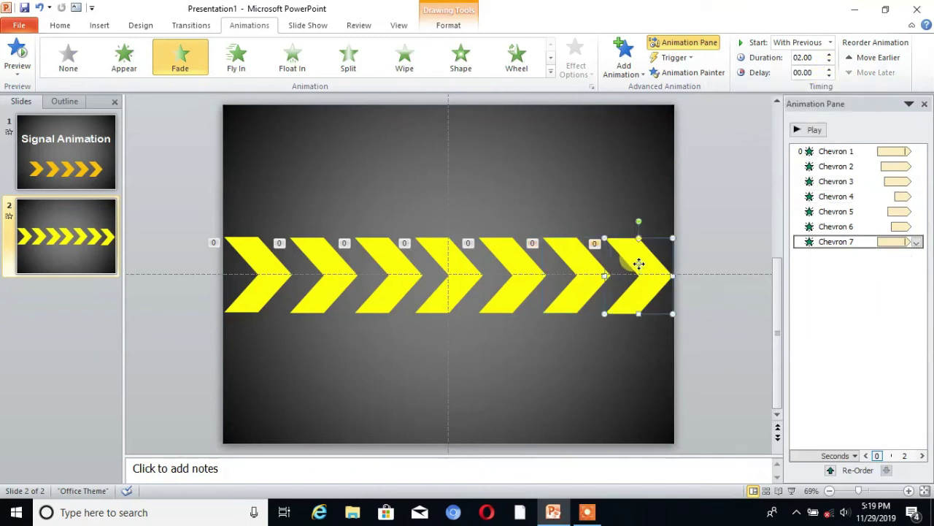
click(829, 69)
click(829, 69)
click(829, 68)
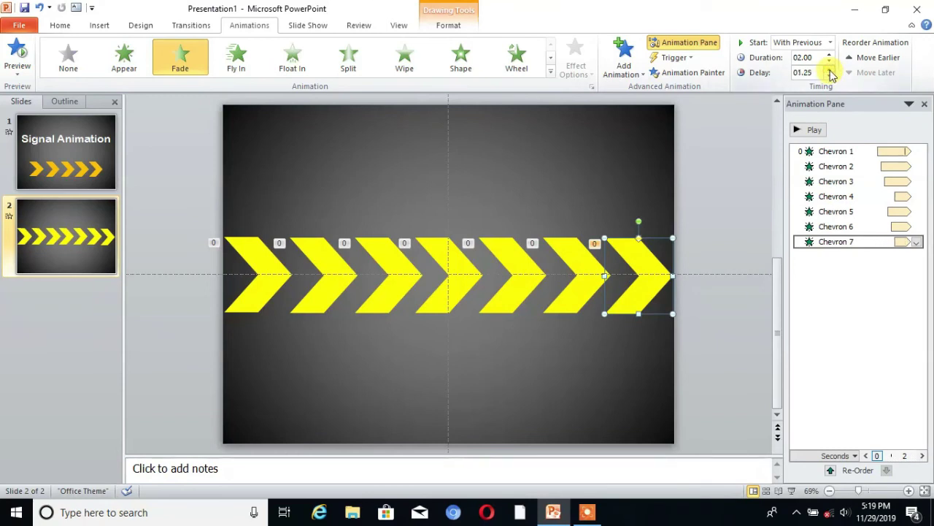
click(829, 69)
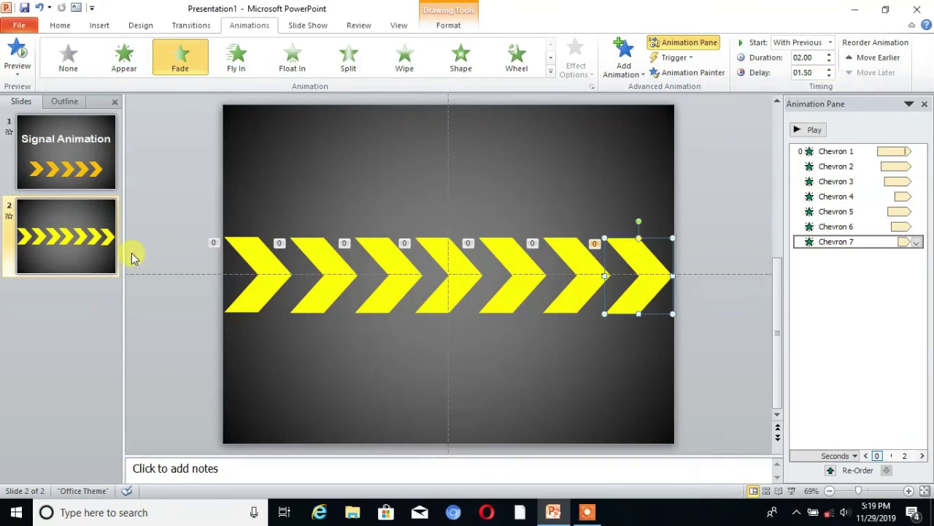
Step: Preview the chevrons fading in left to right, then bring up the Slide Show options
click(17, 55)
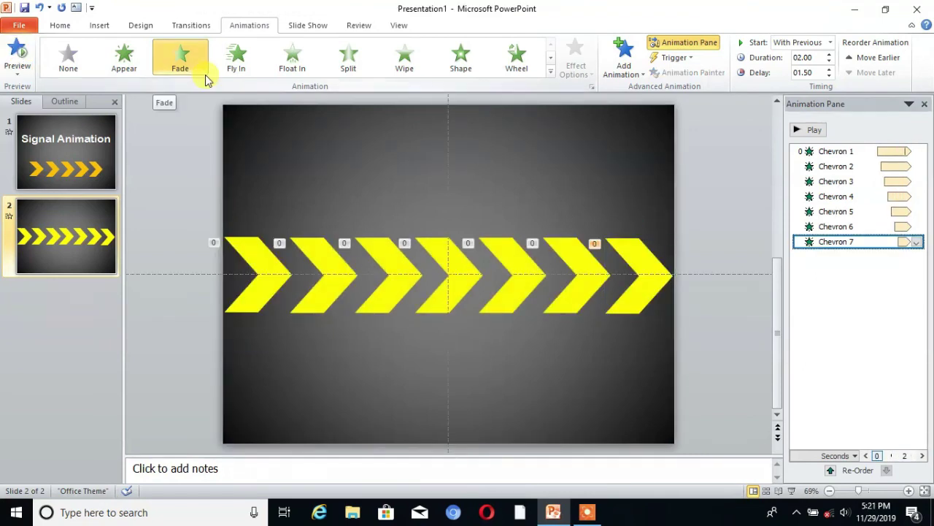
click(304, 28)
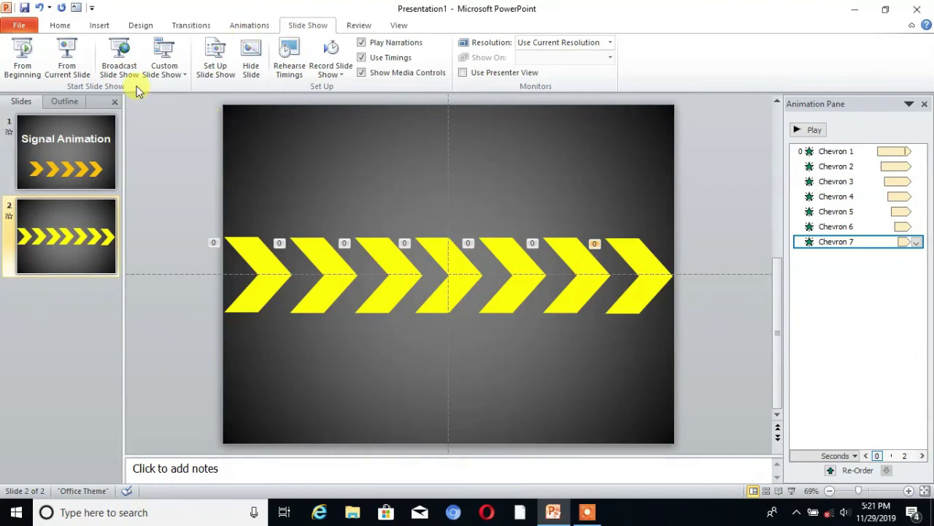